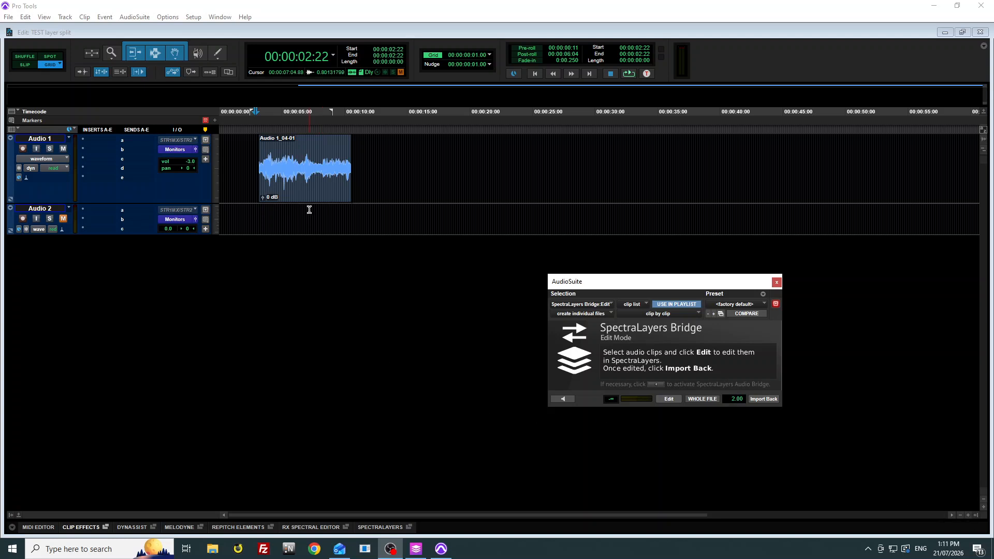
Select the clip on the Audio 1 track and play it back to hear the original noisy speech.
click(303, 194)
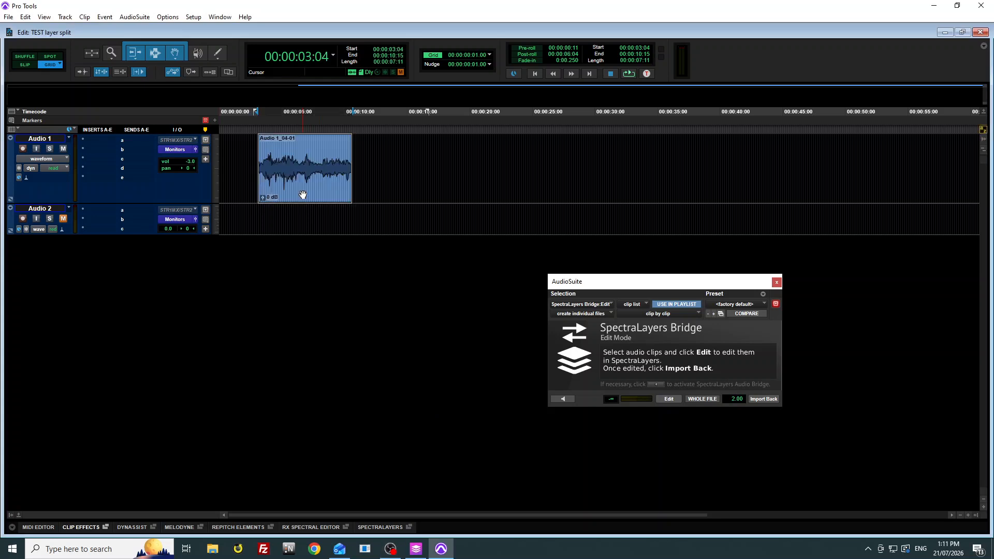
key(space)
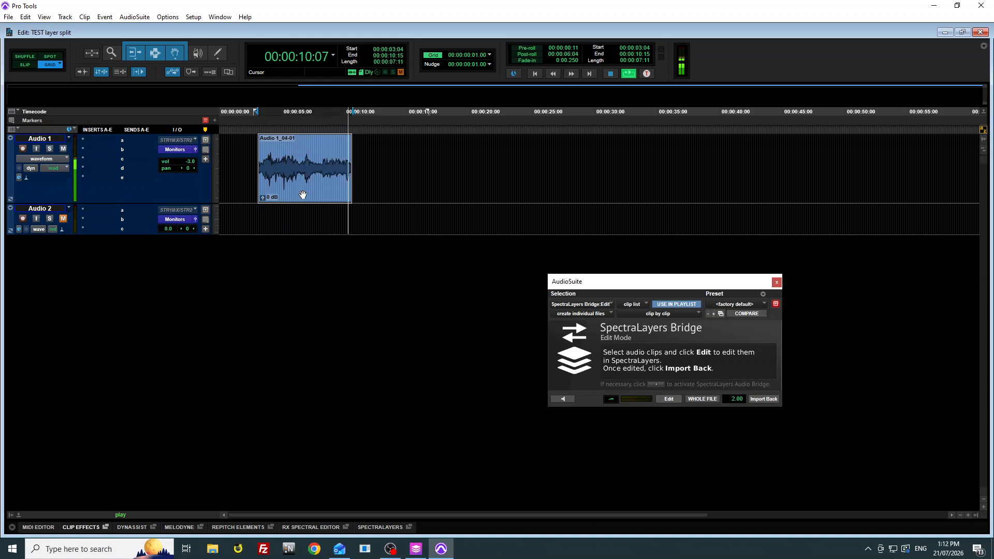
key(space)
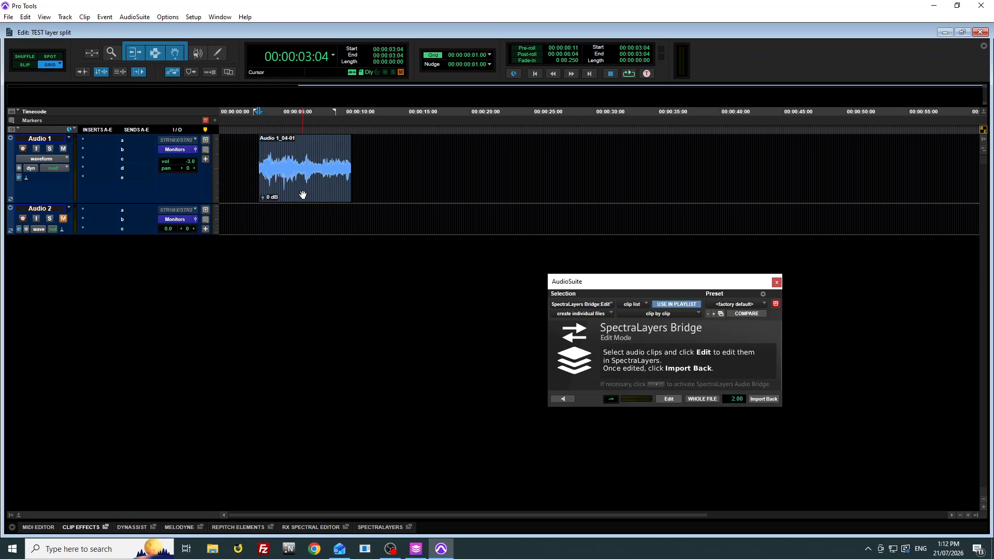
click(303, 195)
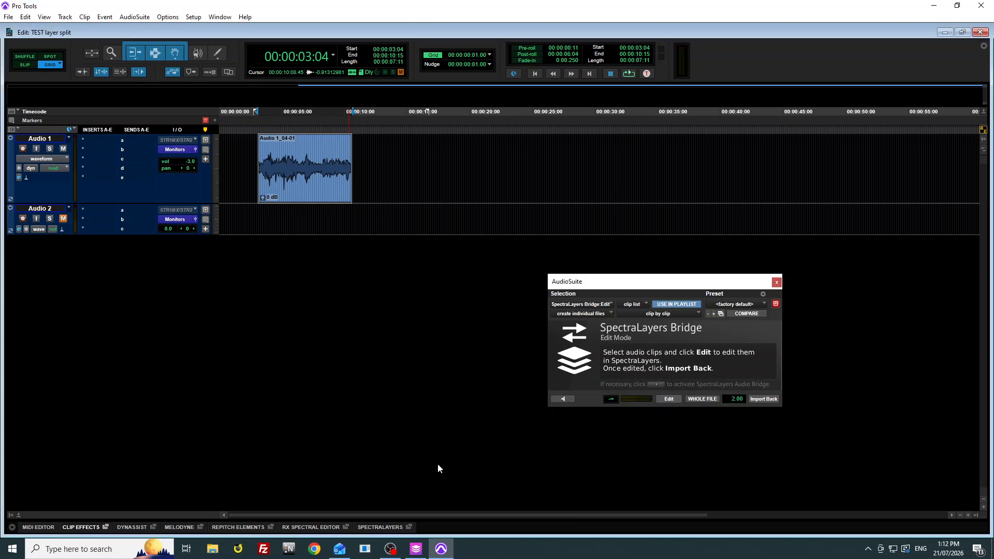
Switch to SpectraLayers and play Pro Tools Edit.wav from just before the first words.
click(415, 550)
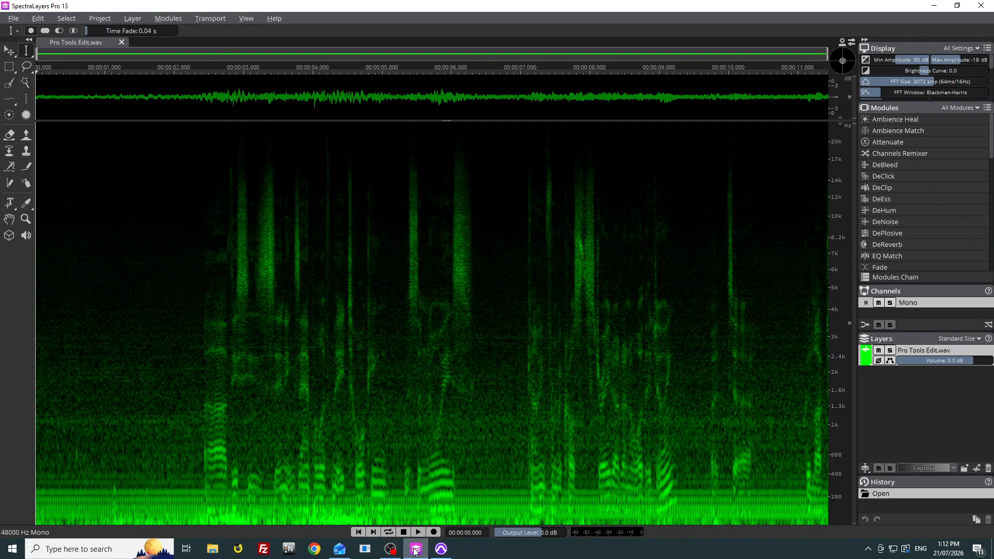
click(198, 233)
key(space)
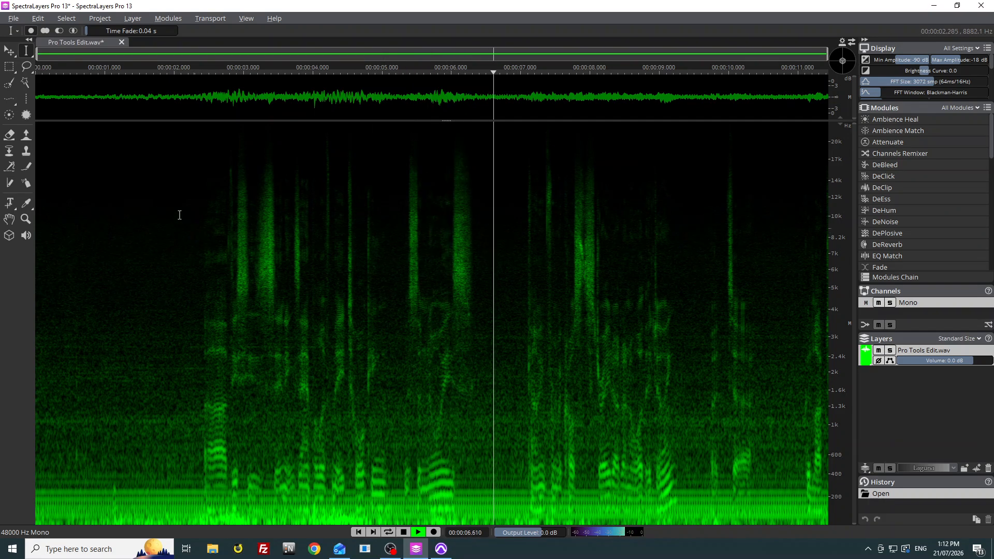
key(space)
Apply Unmix Noisy Speech to split Pro Tools Edit.wav into Speech and Noise layers.
click(162, 20)
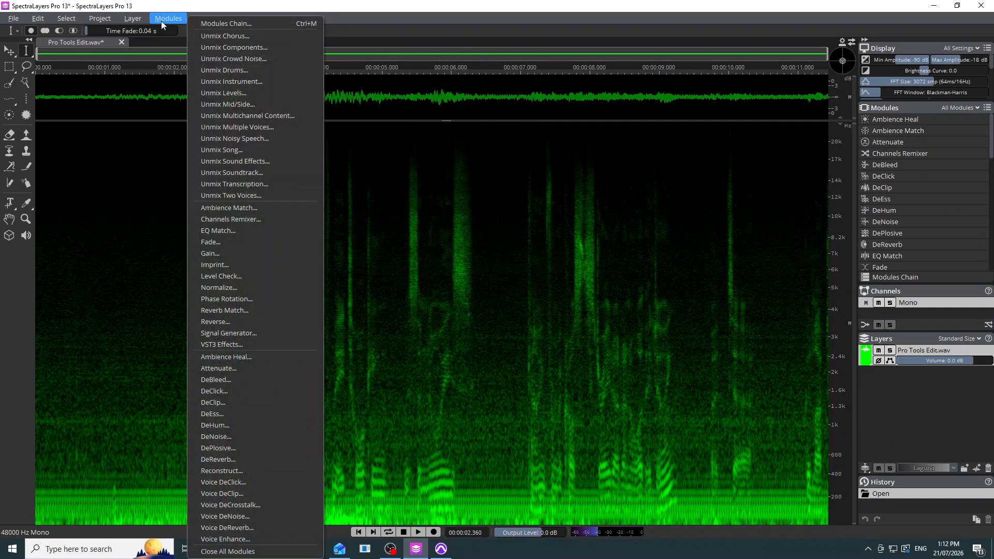
click(221, 137)
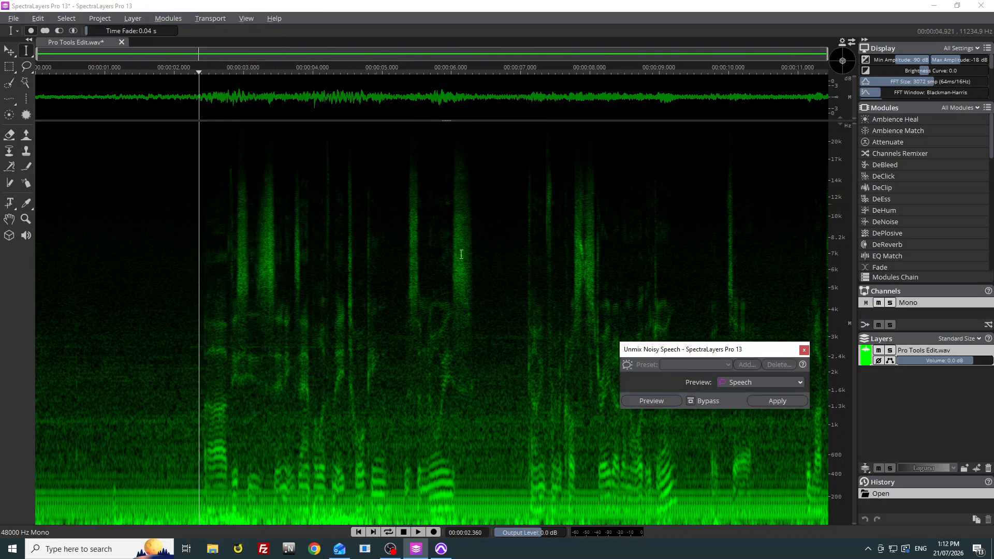
click(770, 402)
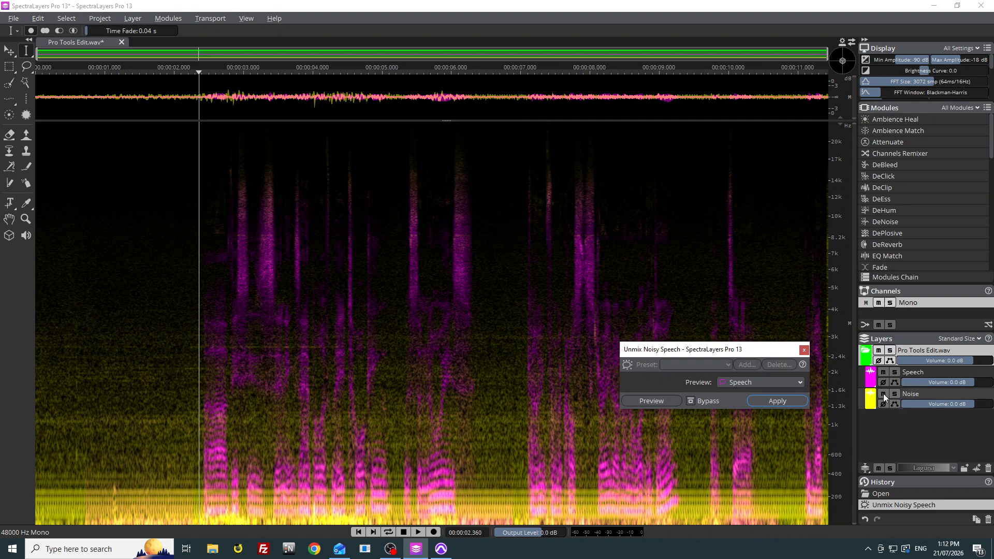
Mute the Noise layer and play back the Speech layer alone.
click(884, 393)
key(space)
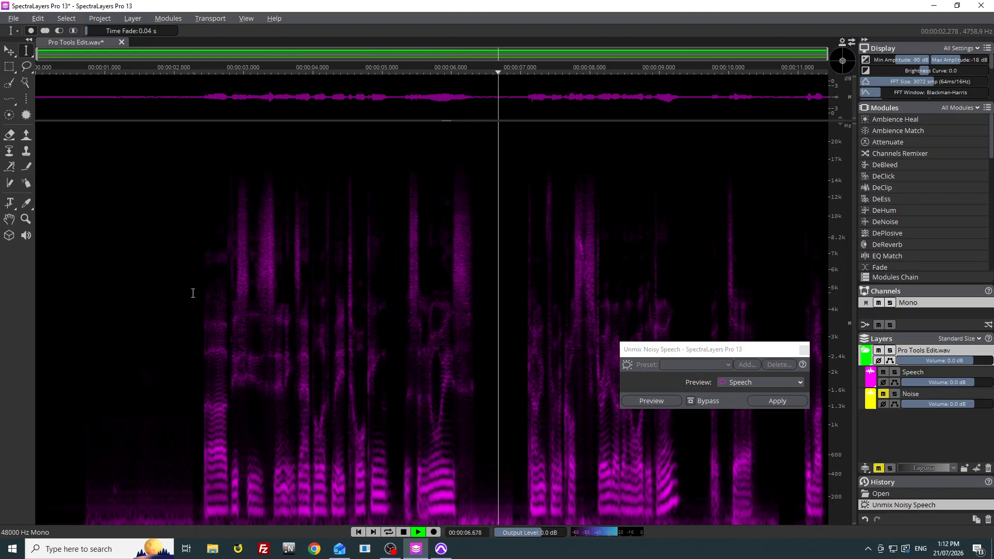
key(space)
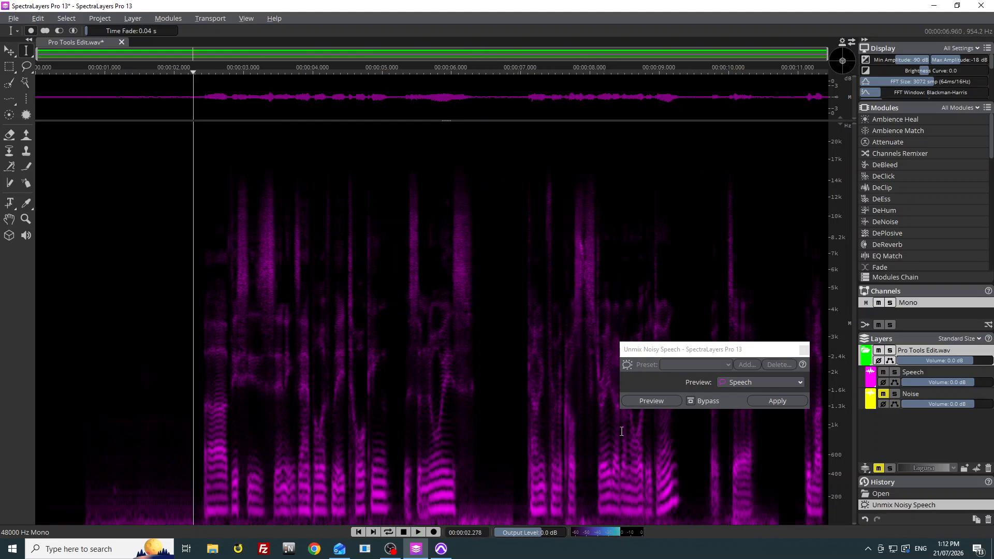
Mute the Speech layer, unmute the Noise layer, and play the noise alone, closing the Unmix Noisy Speech dialog.
click(883, 372)
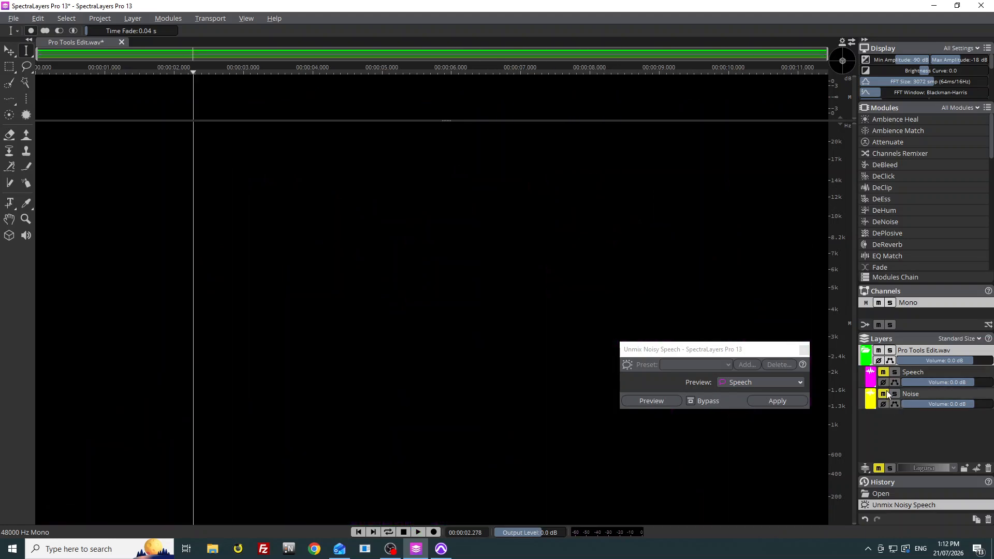
click(885, 393)
key(space)
click(804, 351)
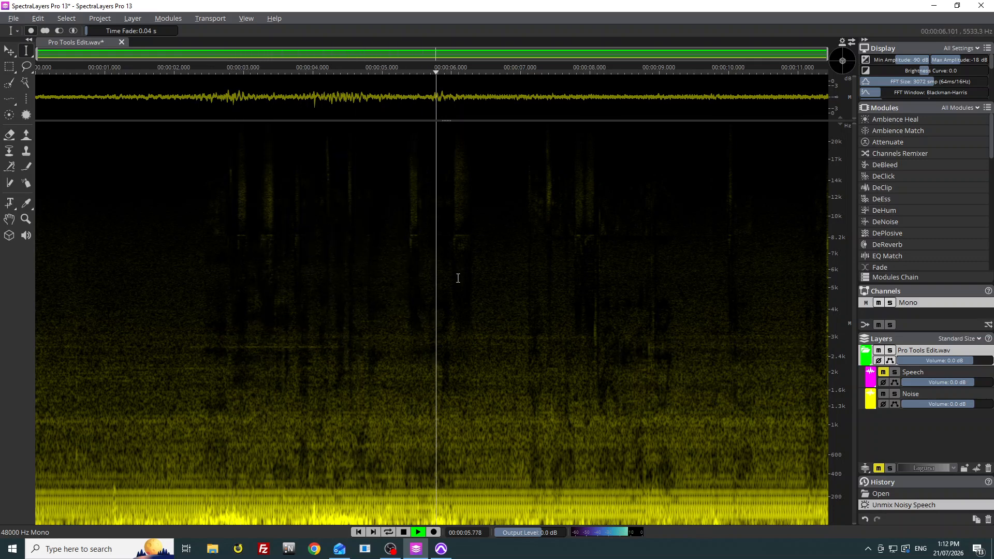
key(space)
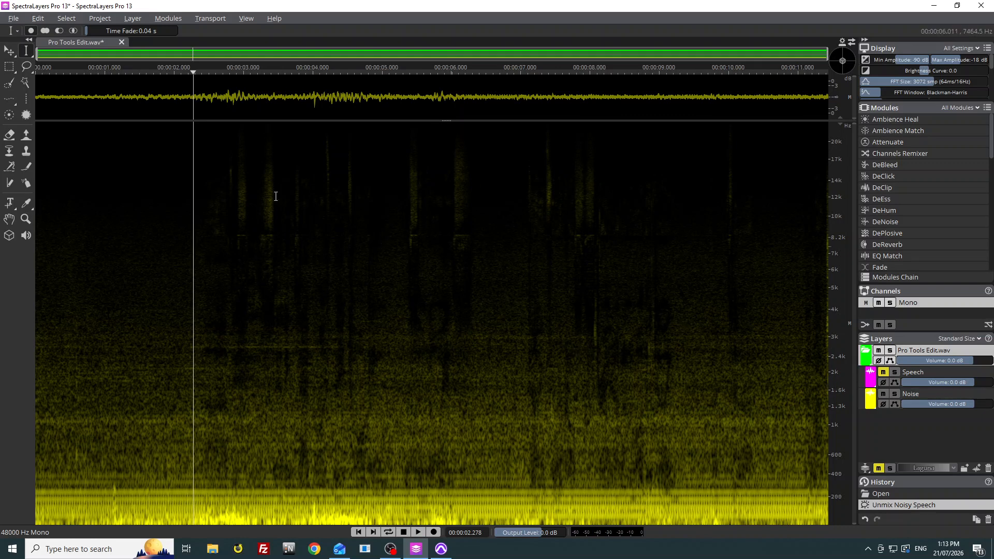
Apply Ambience Heal to the Noise layer from about 1.96 s to the end, with Speech checked and a 200% healing ratio.
drag(172, 168, 880, 361)
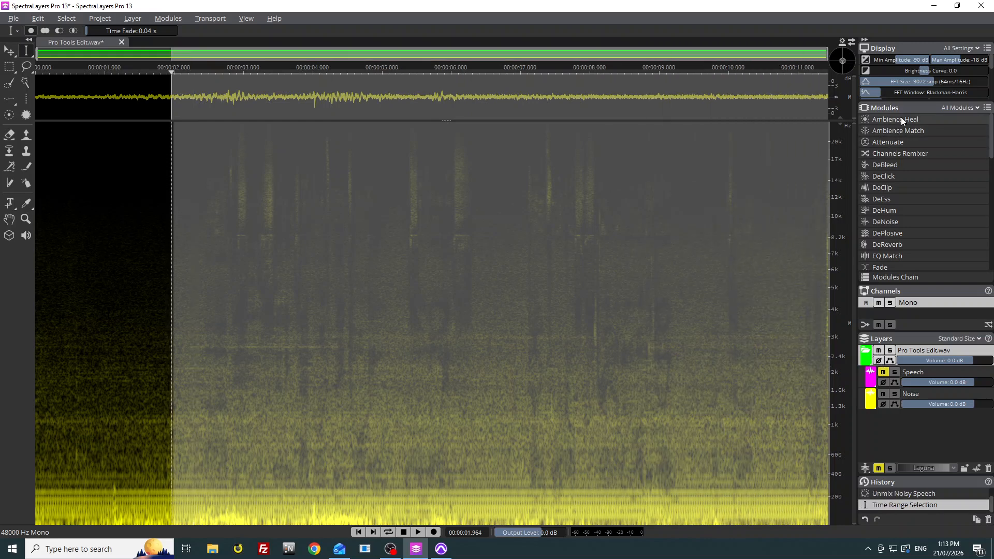
click(934, 393)
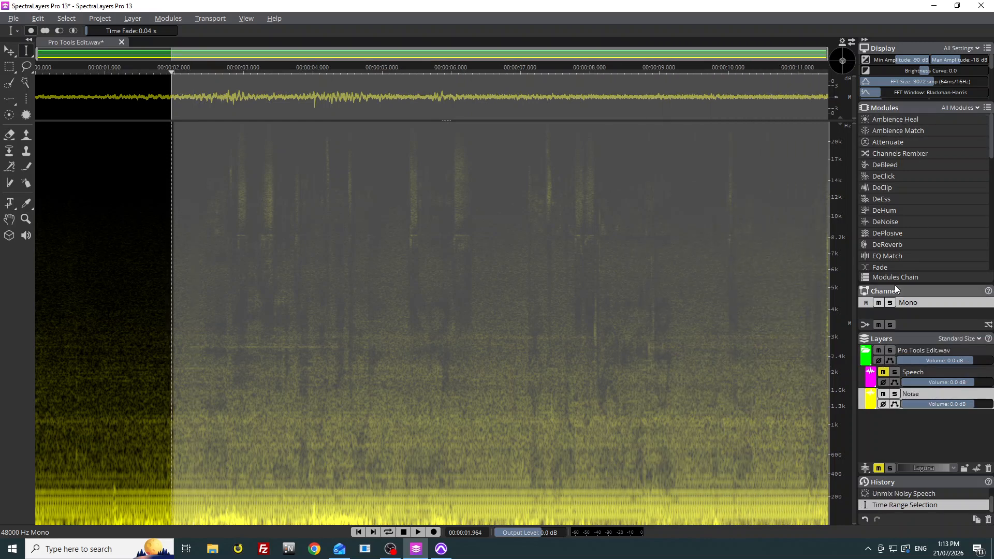
click(885, 119)
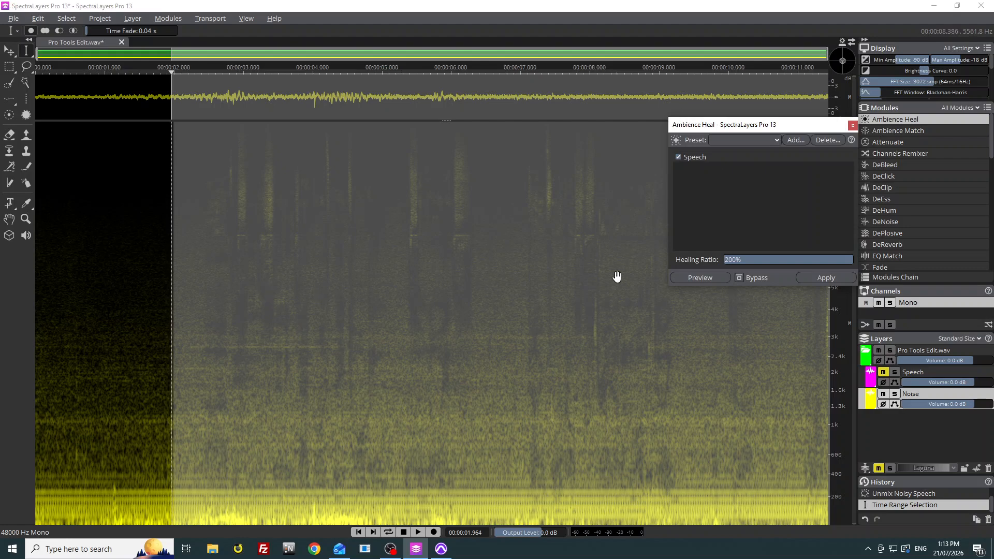
click(825, 278)
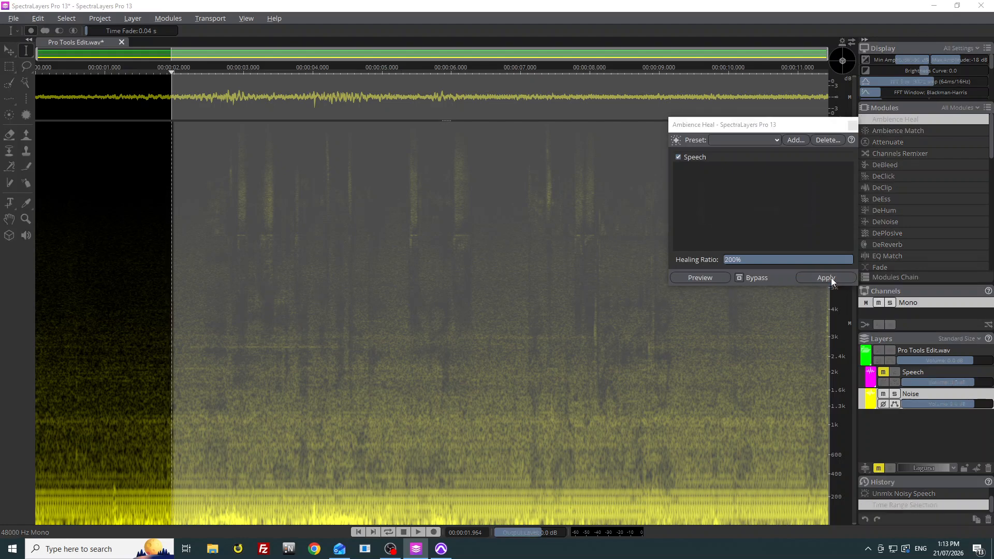
Clear the time selection, play back the healed Noise layer from about 1.7 s, and close Ambience Heal.
click(155, 244)
key(space)
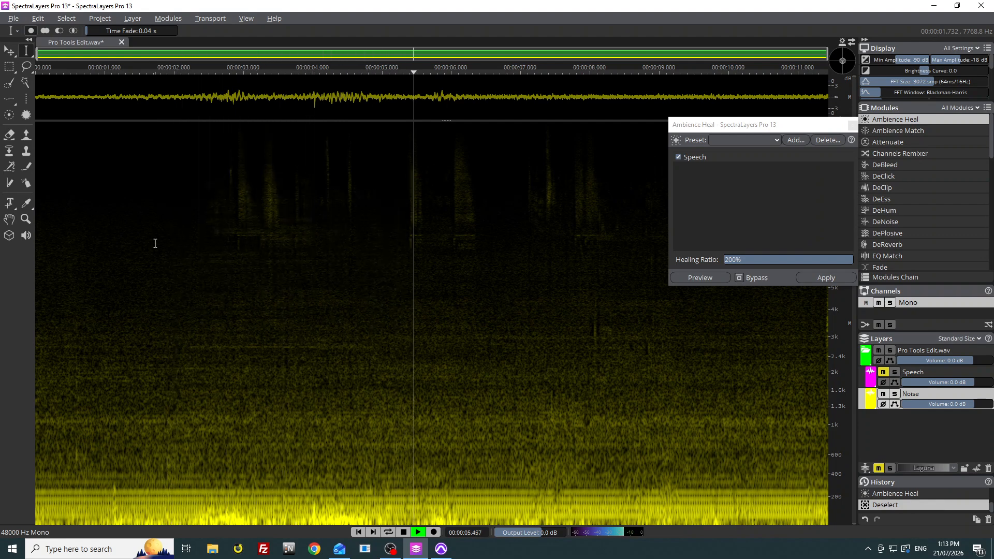
key(space)
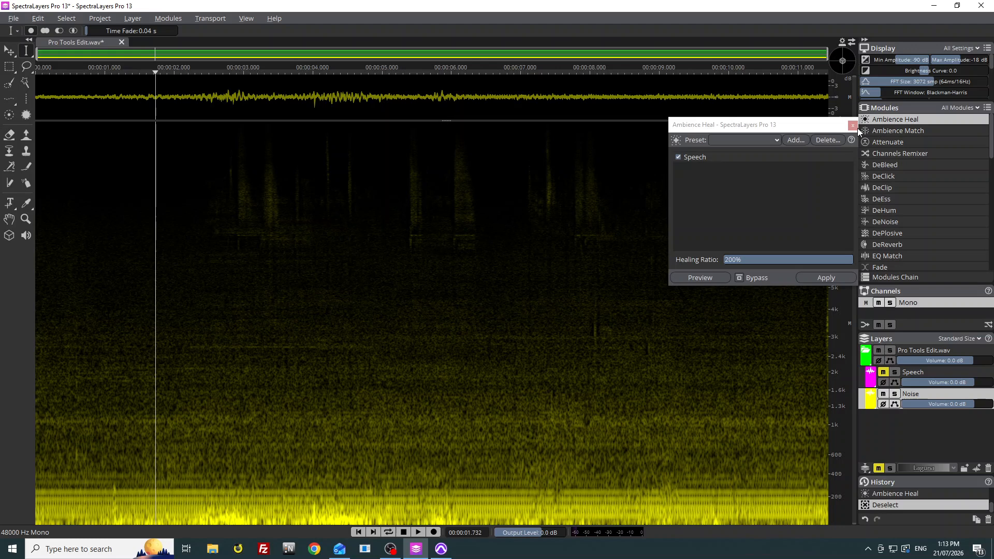
click(853, 126)
Select the Speech layer, mute the Noise layer, and unmute Speech so only the speech is audible.
click(945, 369)
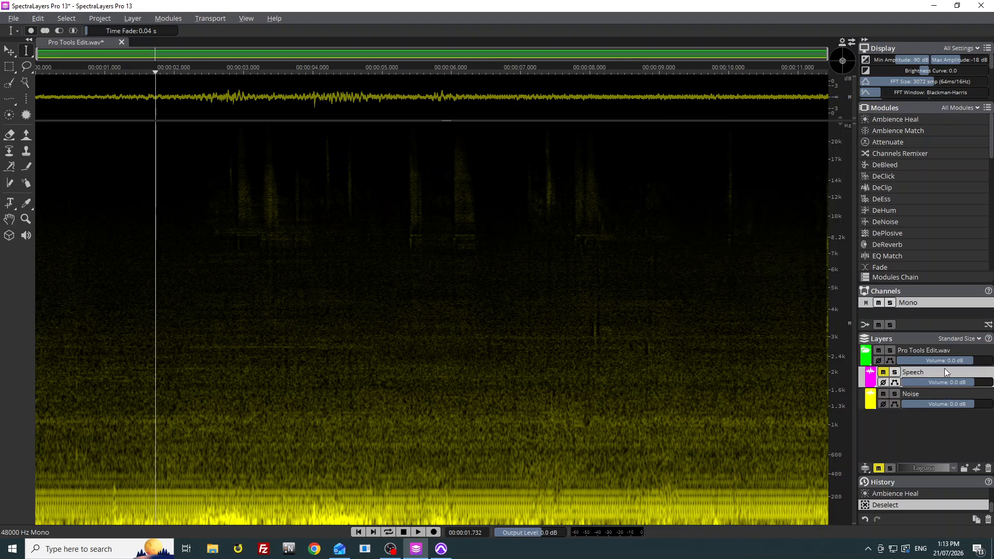
click(882, 395)
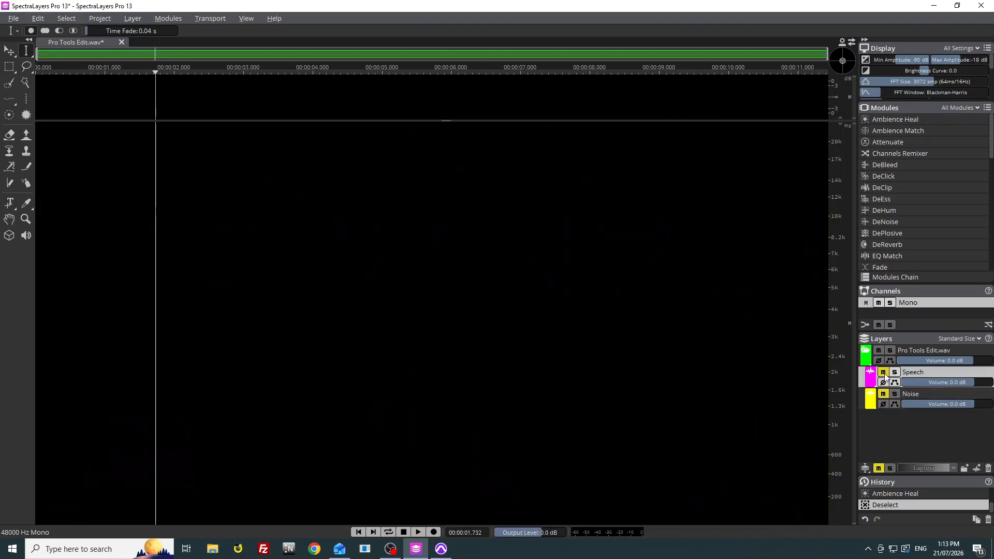
click(883, 374)
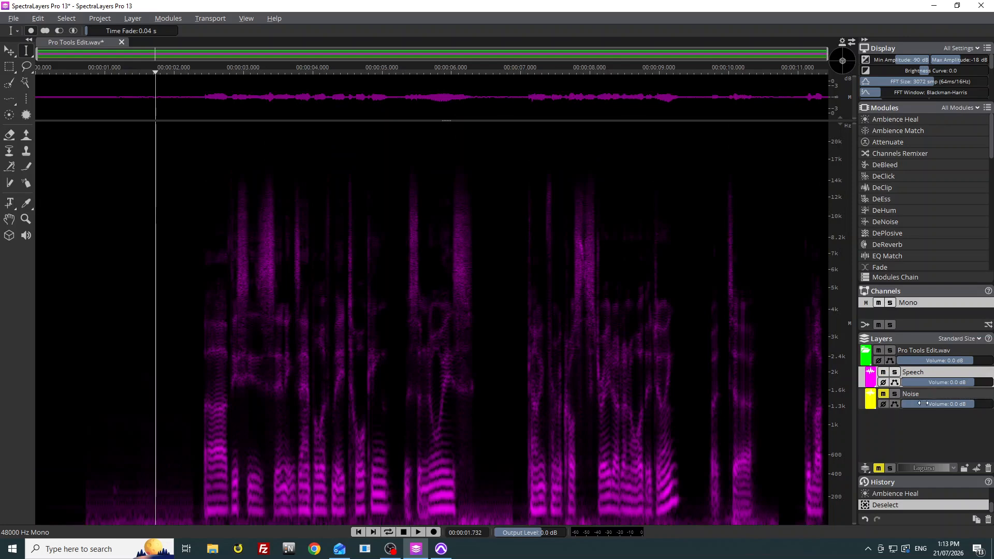
Save the speech-only edit back to Pro Tools, import it into the Audio 1 clip, and play the result.
click(17, 19)
click(75, 172)
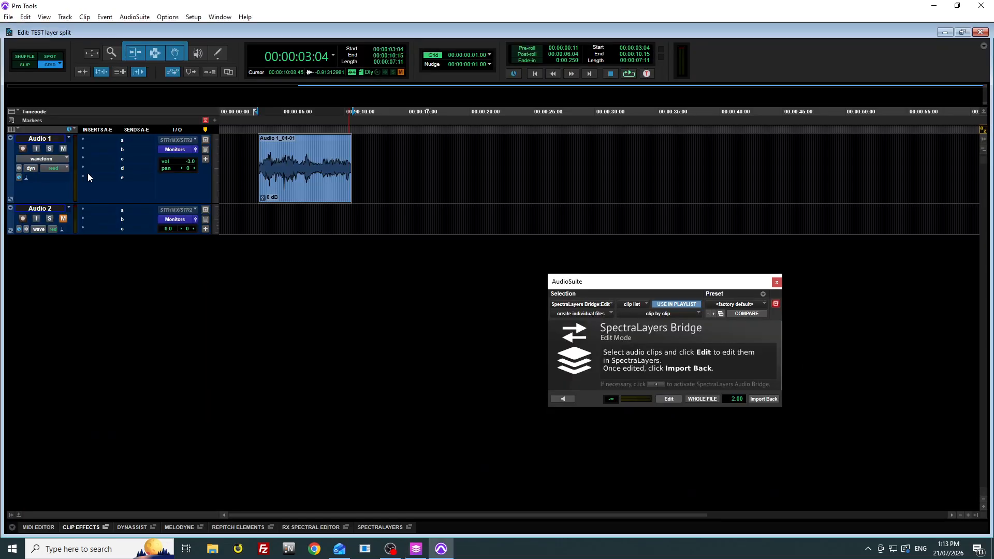
click(769, 399)
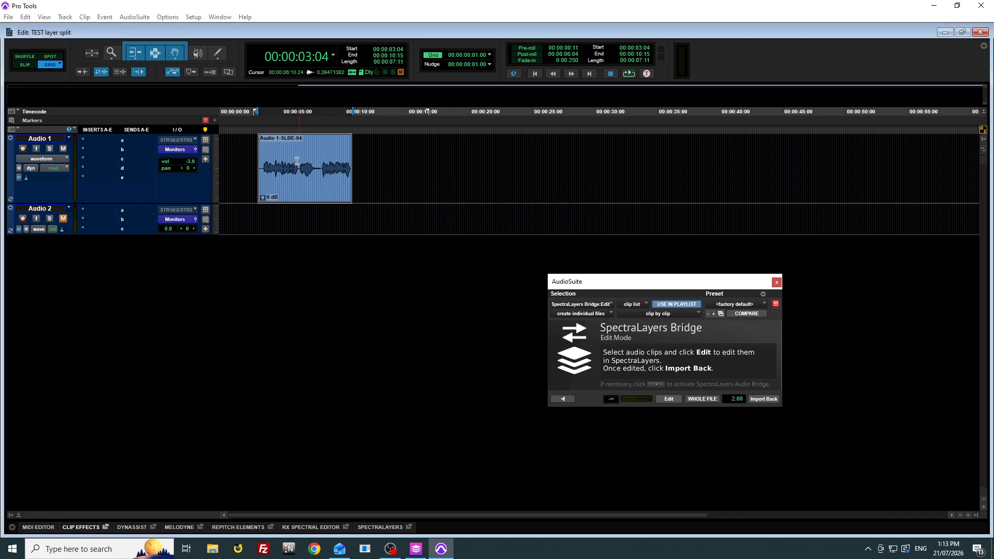
key(space)
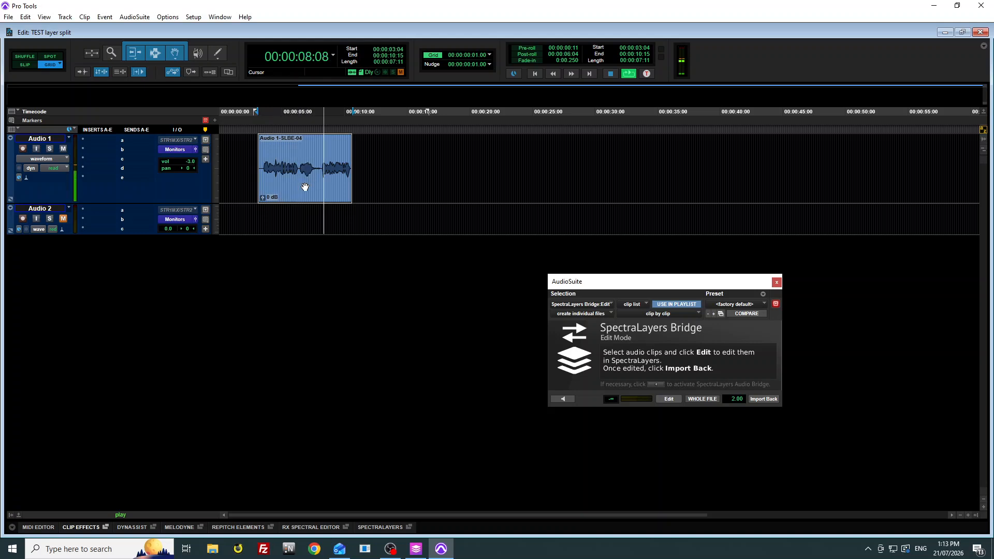
key(space)
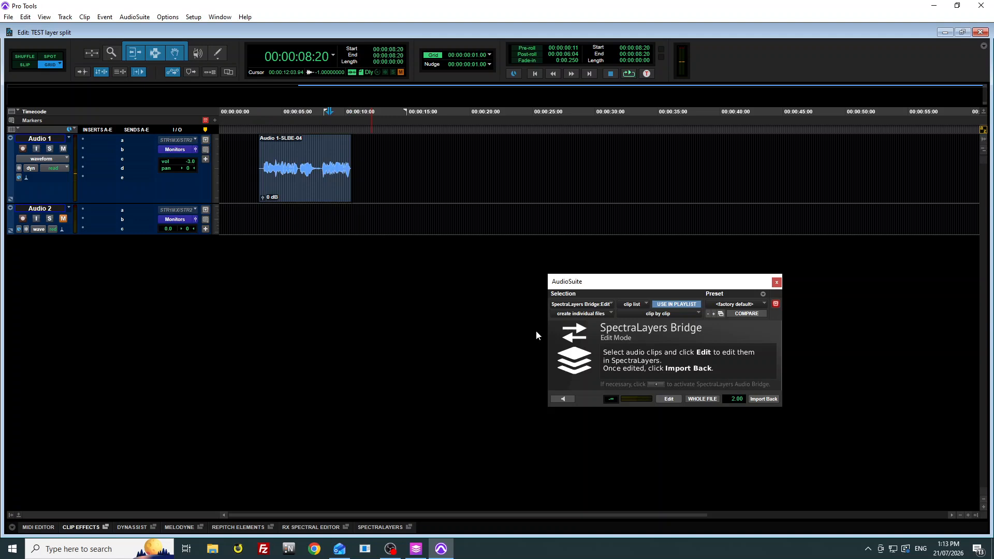
Place a copy of the Audio 1 speech clip at the same position on the Audio 2 track.
click(314, 182)
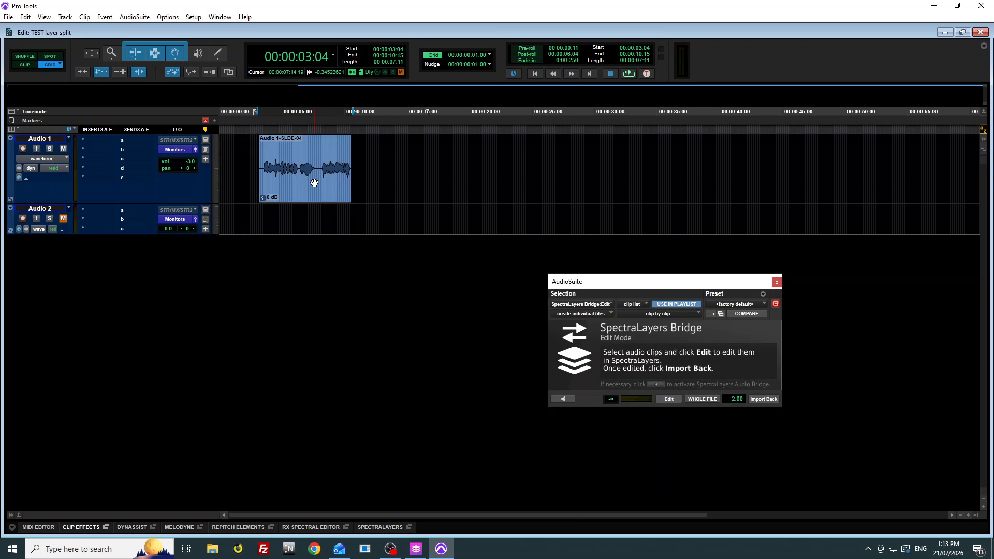
key(semicolon)
key(ctrl+v)
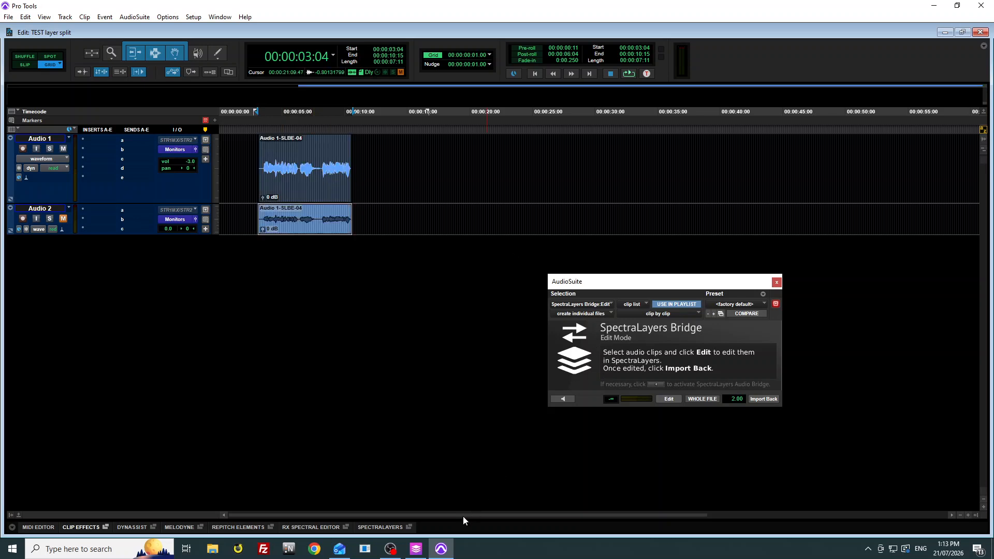
Switch to SpectraLayers, unmute Noise and mute Speech, and save the noise-only edit back to Pro Tools.
click(413, 553)
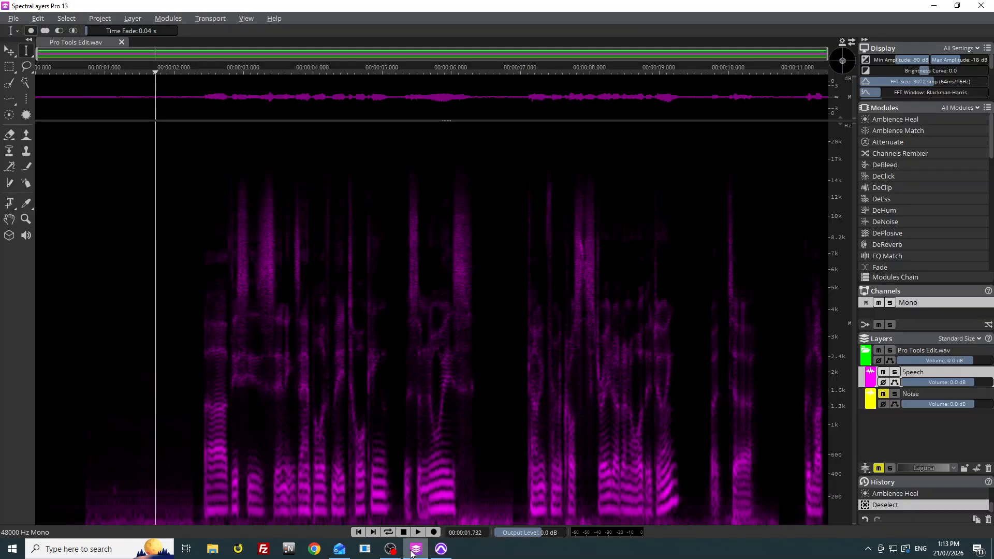
click(883, 394)
click(883, 373)
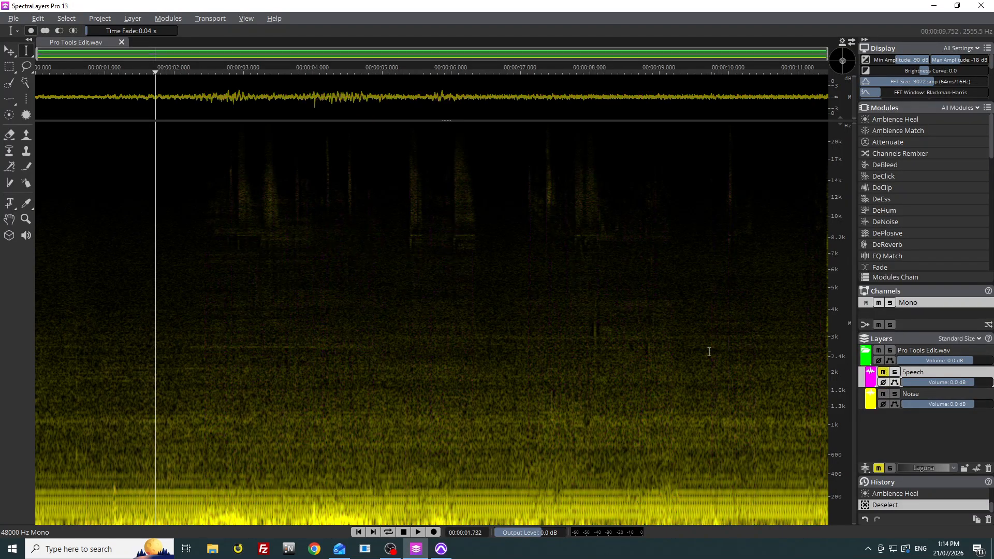
click(13, 18)
click(76, 171)
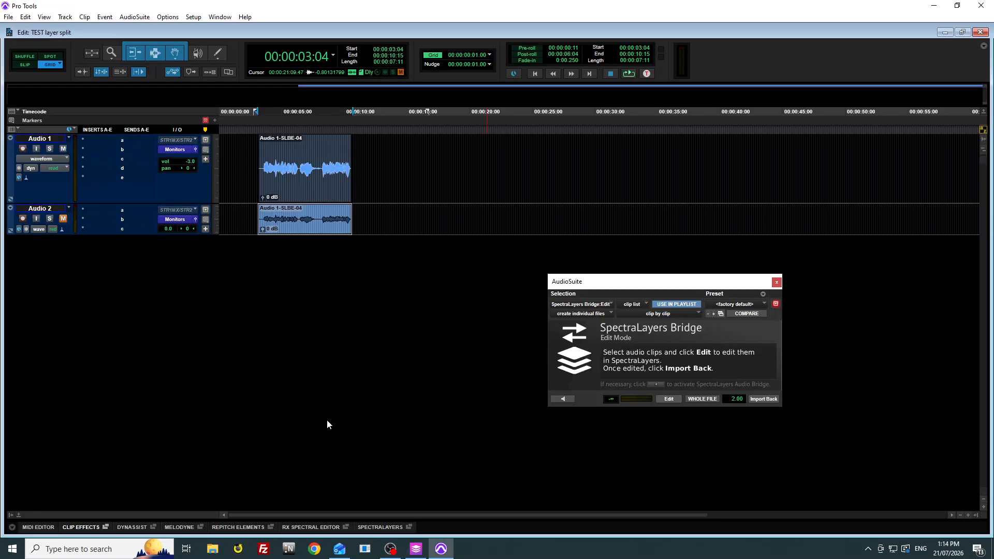
Try importing the noise-only edit onto the Audio 2 clip, and undo both the import and the pasted copy.
click(771, 399)
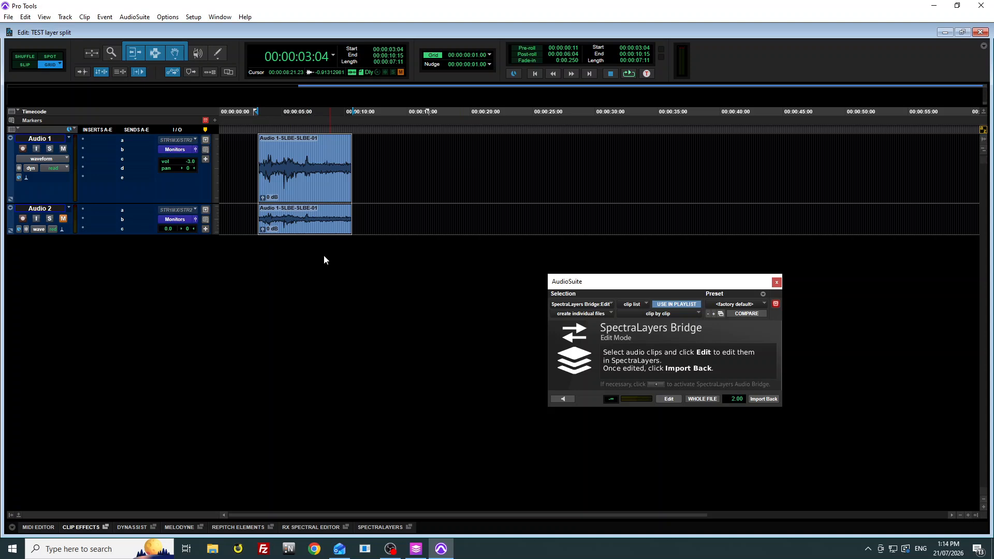
key(ctrl+z)
key(ctrl+z)
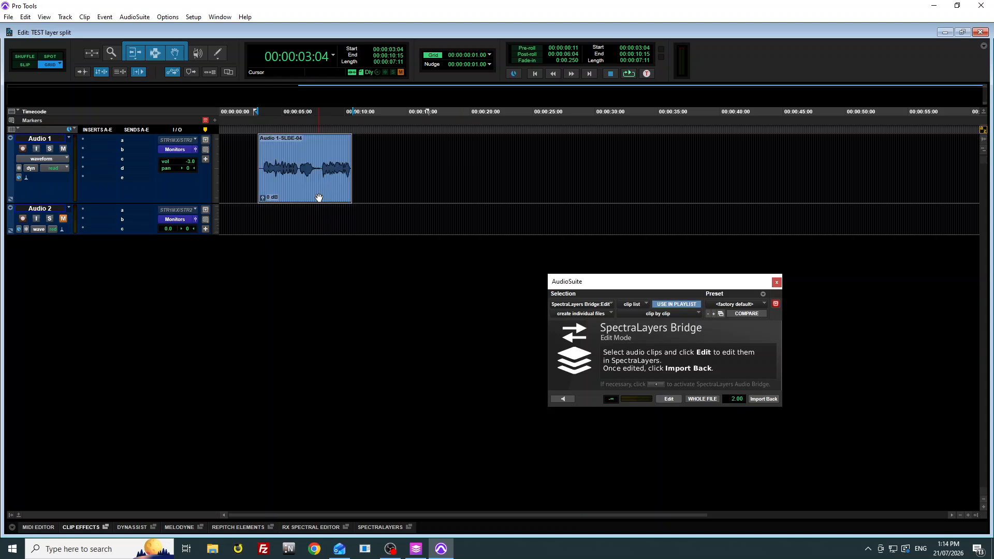
Create a blank clip on Audio 2 matching the Audio 1 clip's position and length, and import the noise-only edit into it.
key(semicolon)
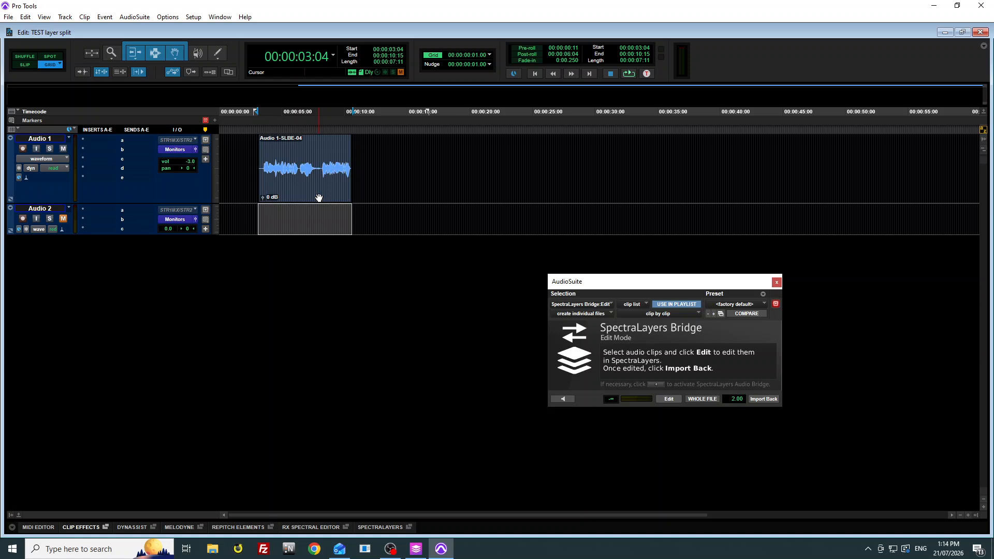
key(alt+shift+3)
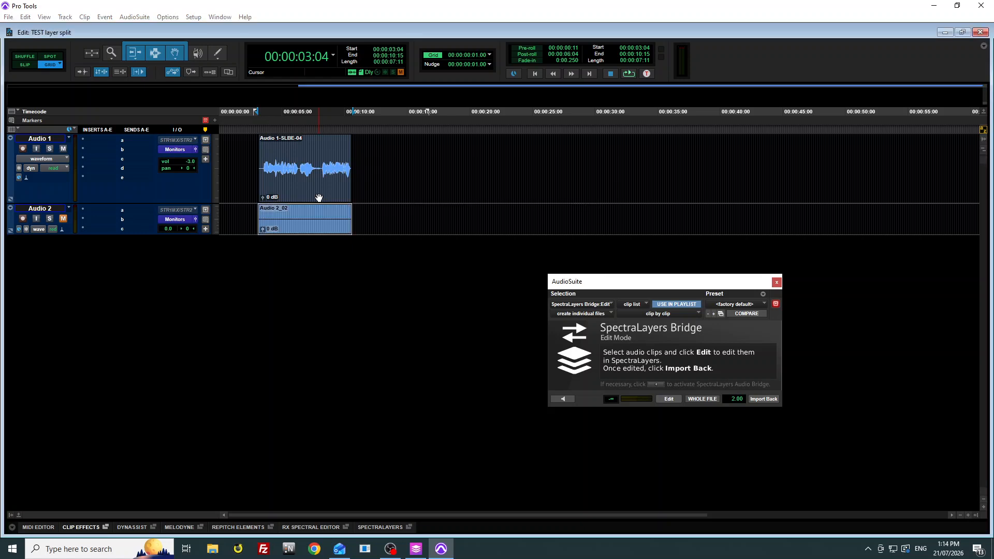
click(764, 399)
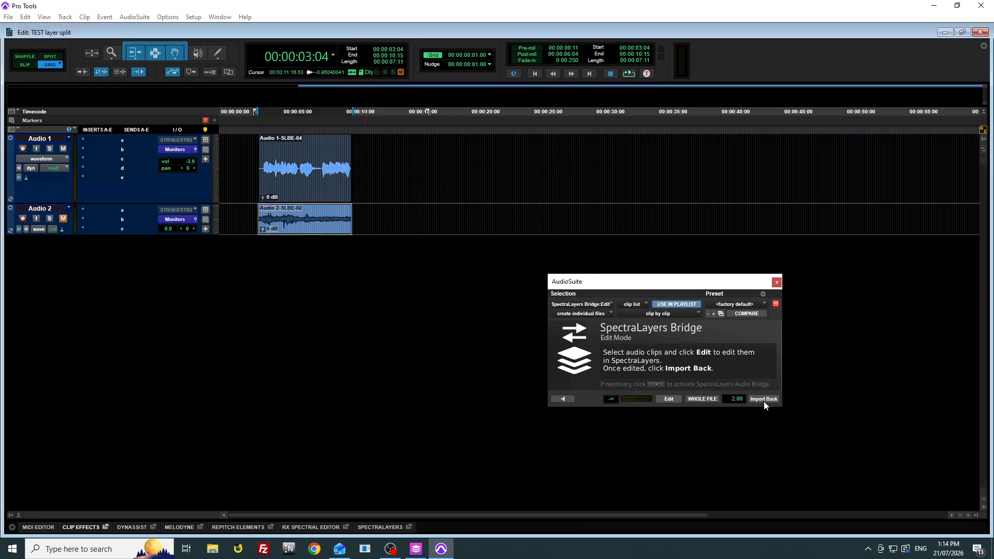
Unmute Audio 2, play it soloed from before the clips, and switch the solo to Audio 1 to hear the speech alone.
click(61, 220)
click(244, 216)
key(shift+s)
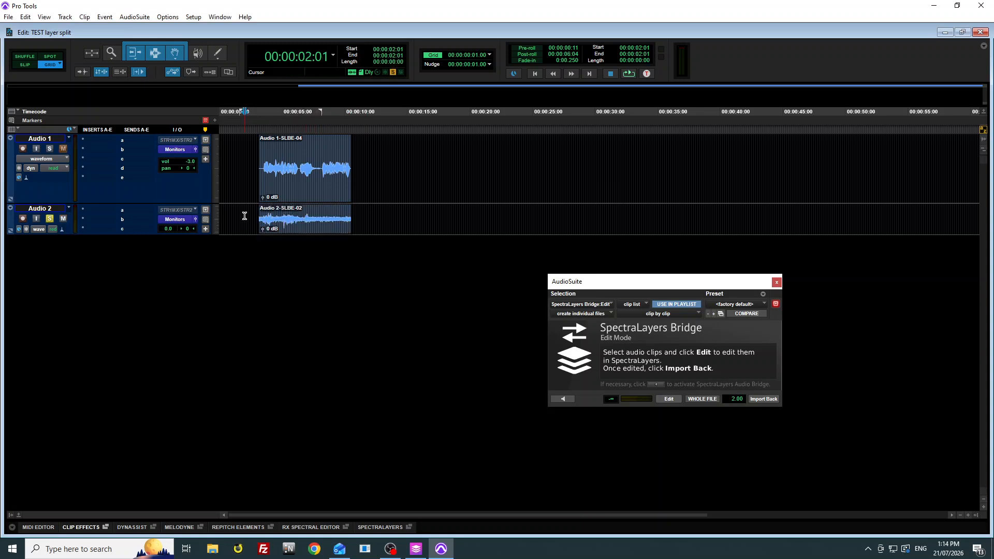
key(space)
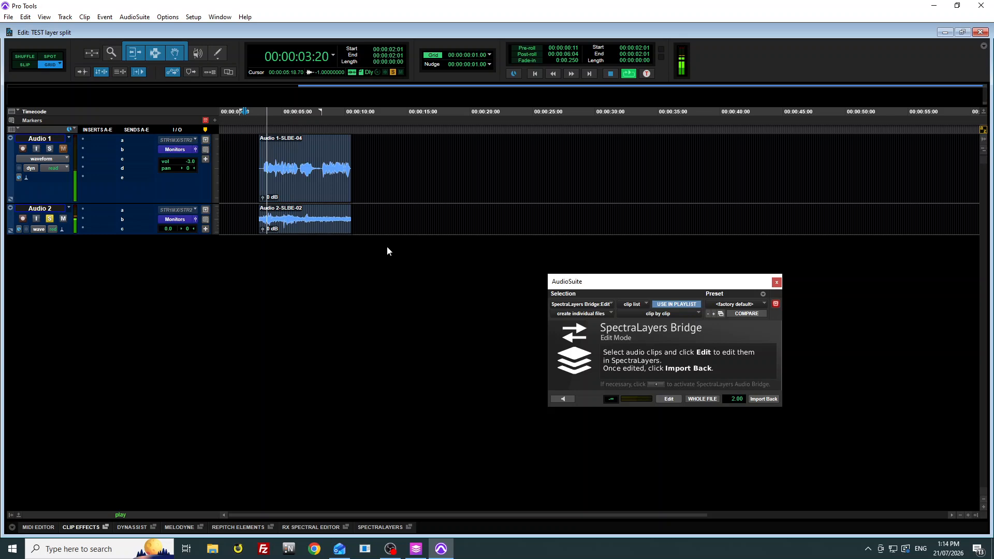
click(297, 182)
key(shift+s)
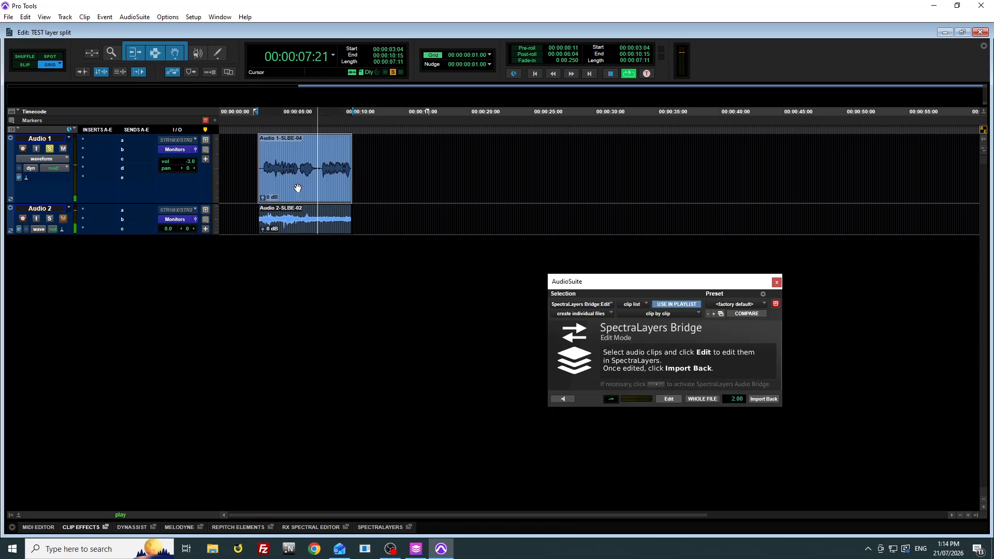
key(space)
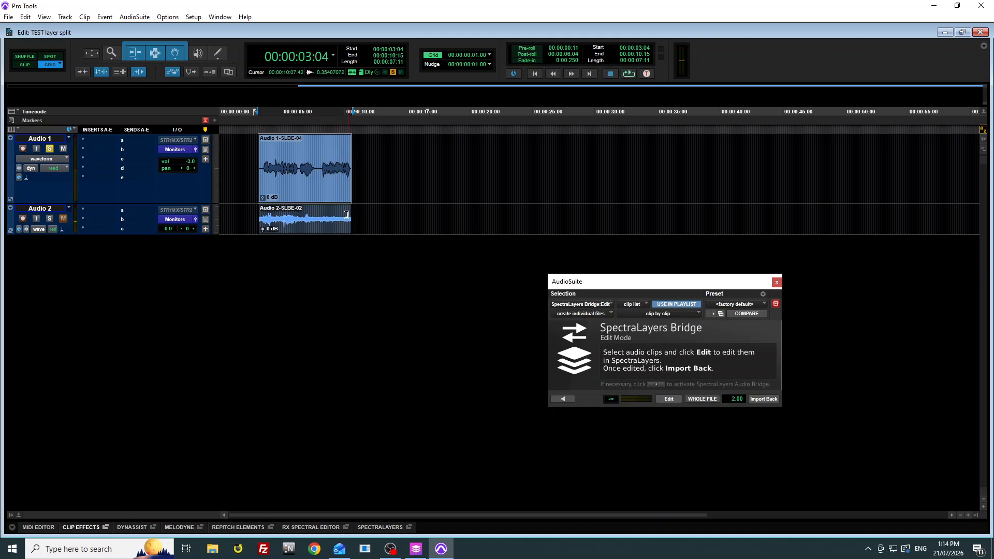
Extend both ends of the Audio 1 and Audio 2 clips to span about 00:00:01:04 to 00:00:12:15, and play them together.
drag(348, 215, 406, 213)
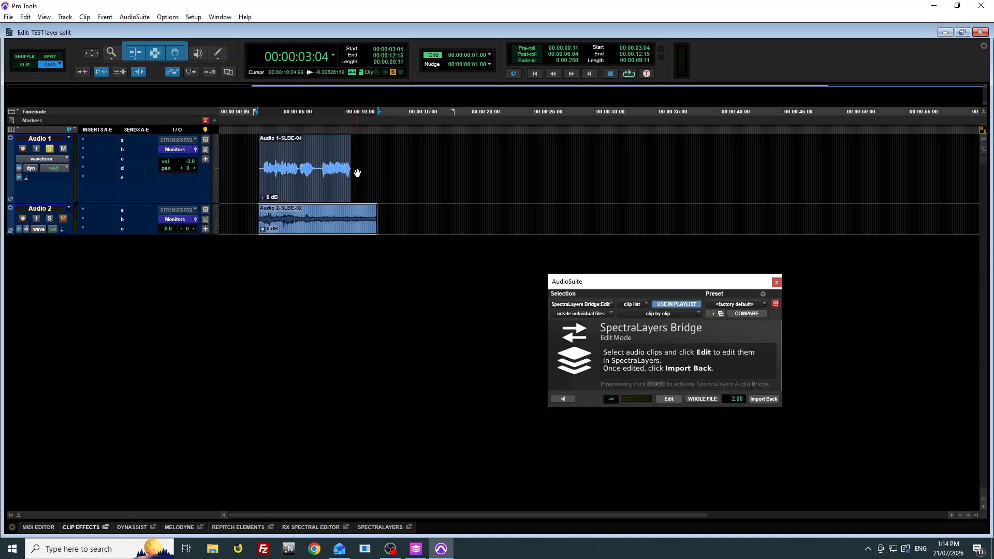
drag(350, 162, 407, 171)
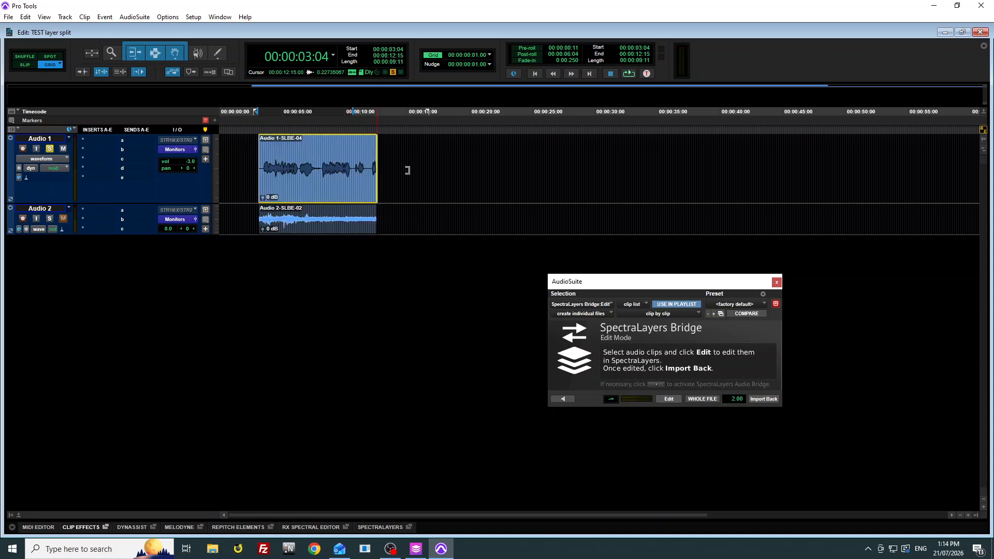
drag(261, 162, 213, 180)
drag(263, 218, 224, 221)
key(space)
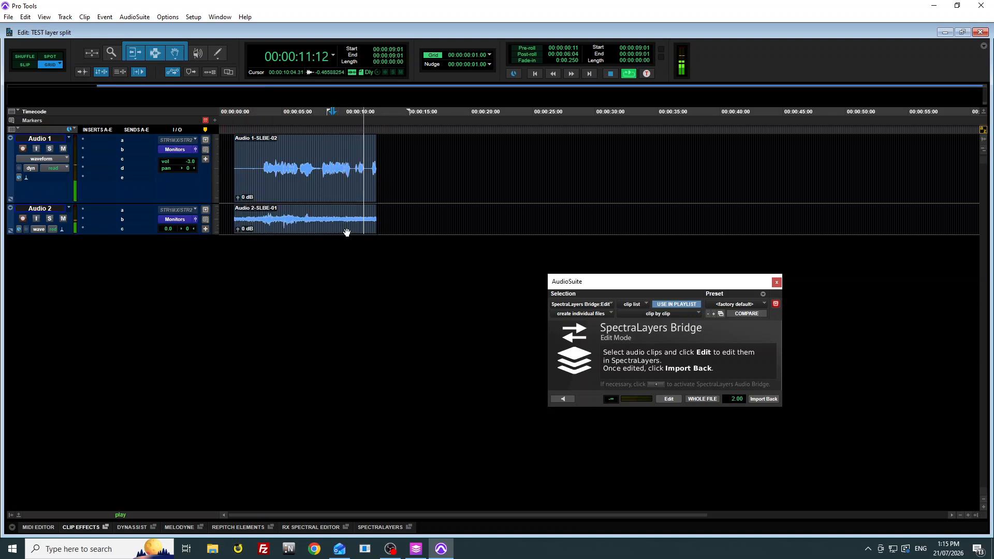
key(space)
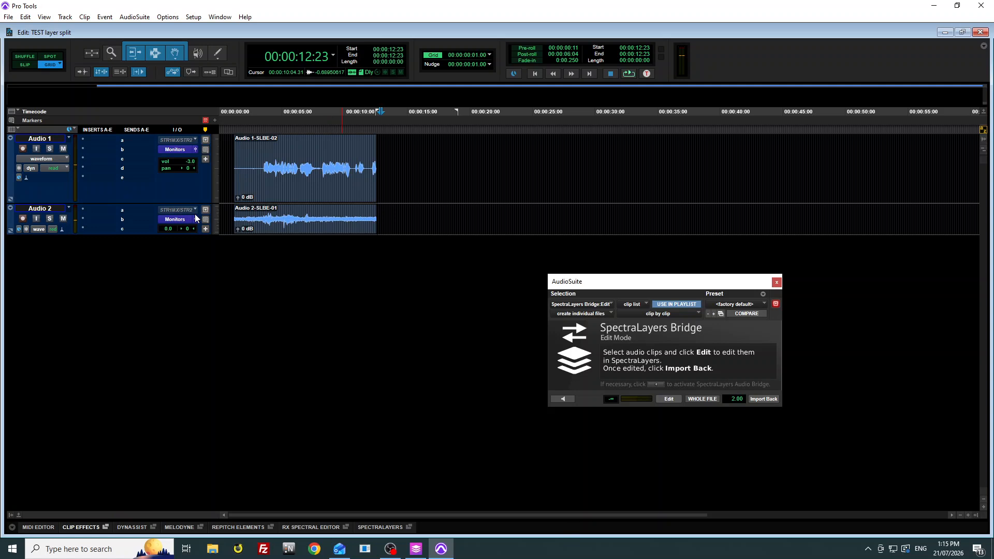
Open Audio 2's output fader and lower the noise level to -5.9 dB during playback.
click(197, 221)
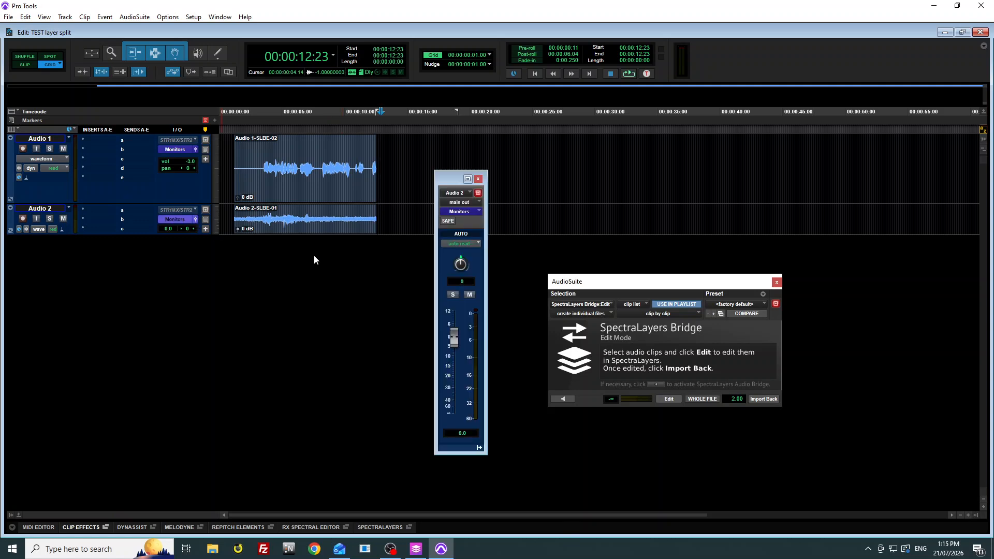
key(space)
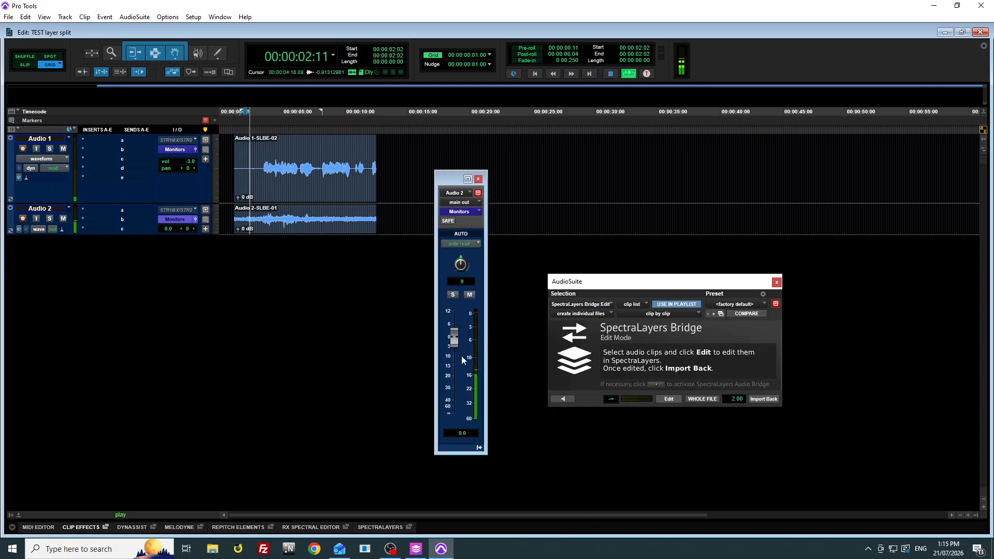
mouse_move(453, 337)
mouse_down()
mouse_move(454, 380)
mouse_move(455, 349)
mouse_up()
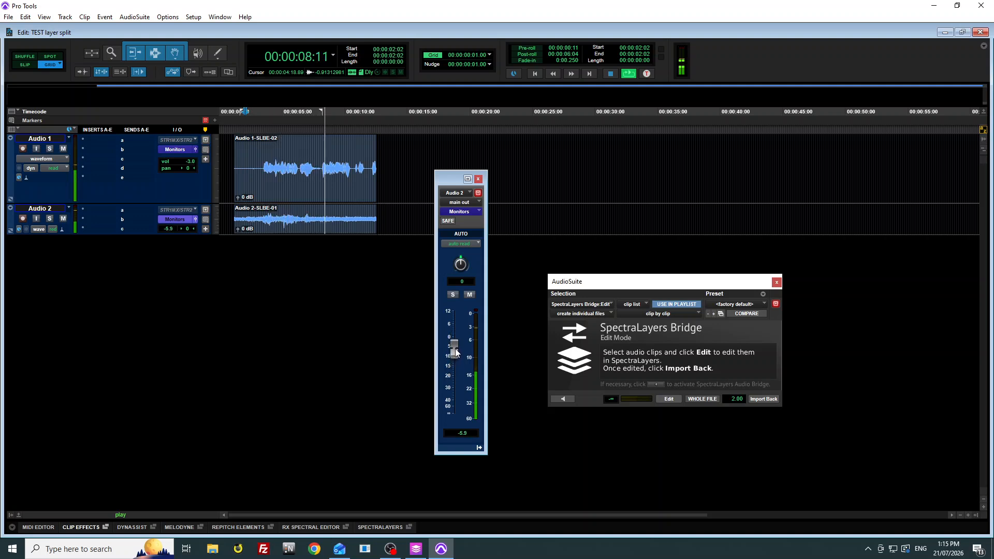
key(space)
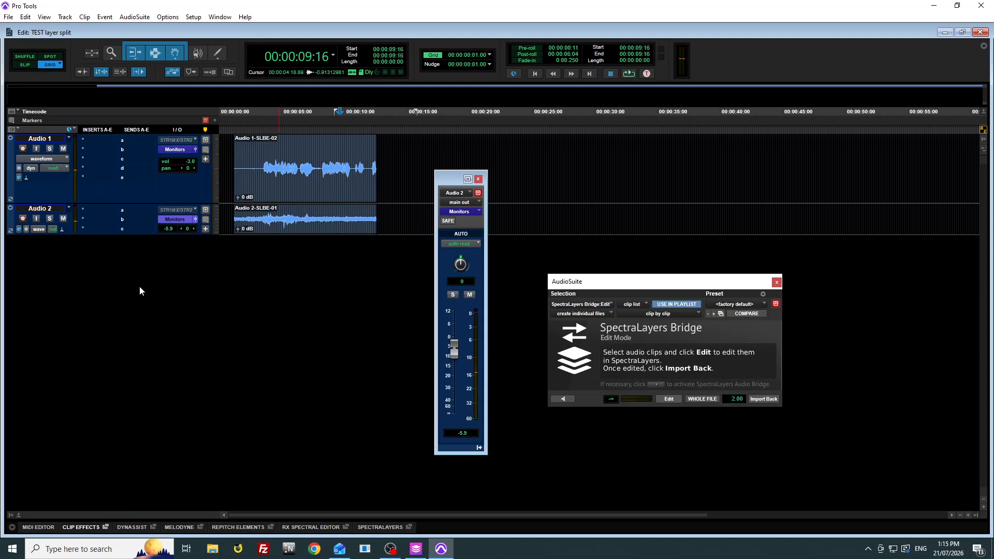
Set Audio 2's automation mode to touch, ride its volume fader during playback to write noise-level automation, and play the result.
click(54, 230)
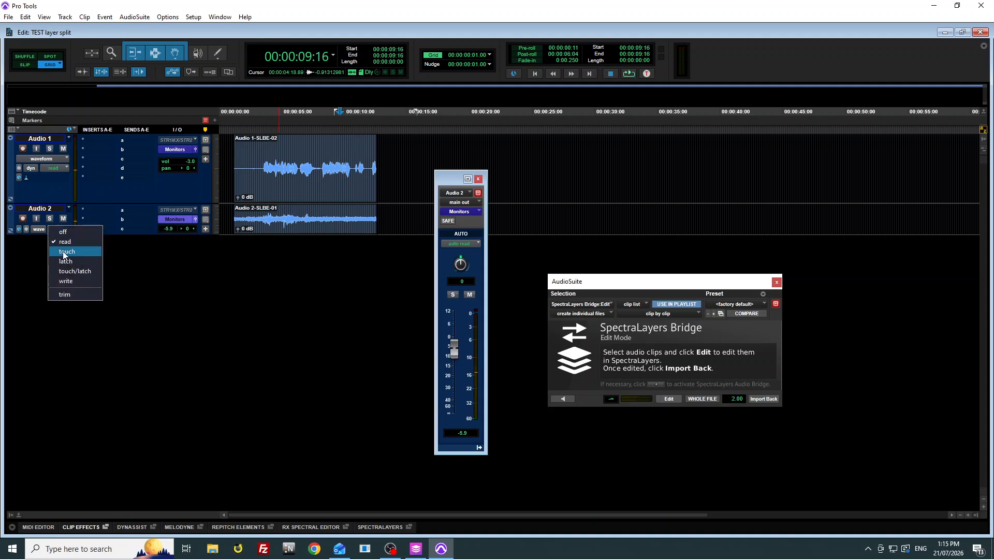
click(67, 252)
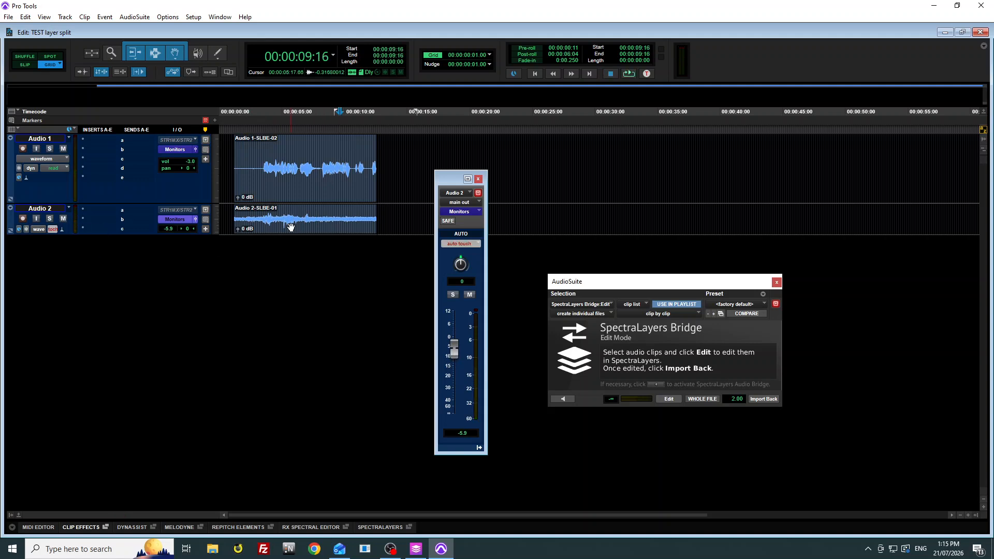
click(332, 232)
key(space)
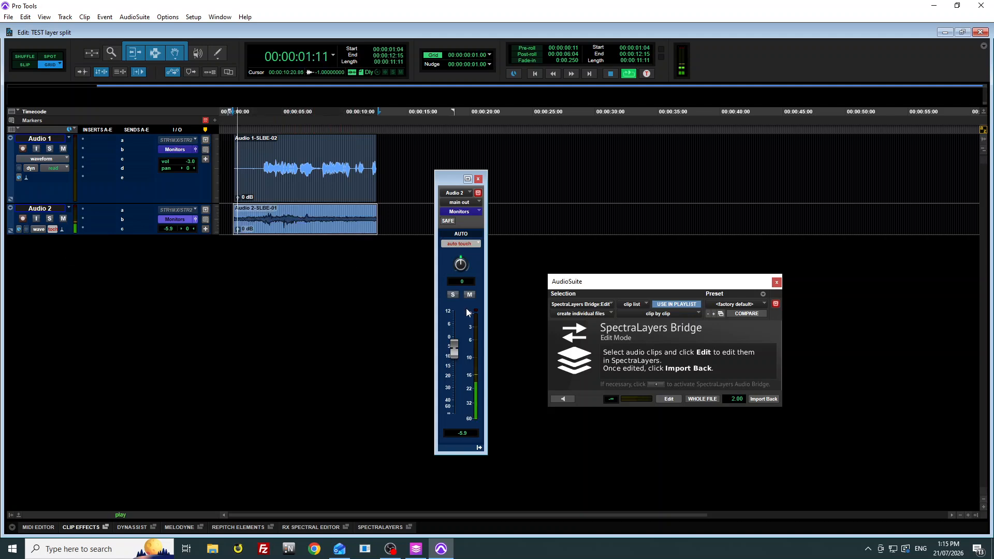
mouse_move(453, 349)
mouse_down()
mouse_move(457, 387)
mouse_move(462, 352)
mouse_up()
key(space)
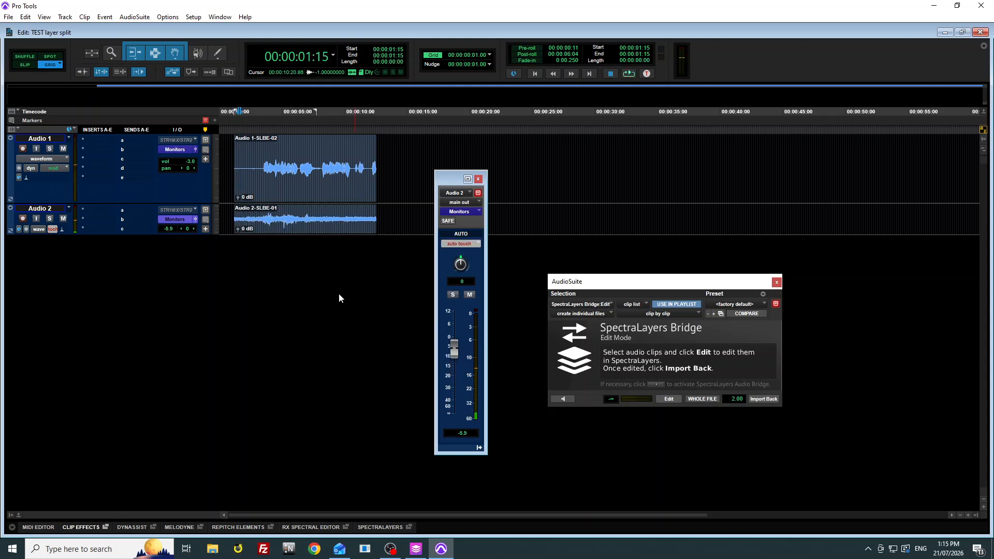
key(space)
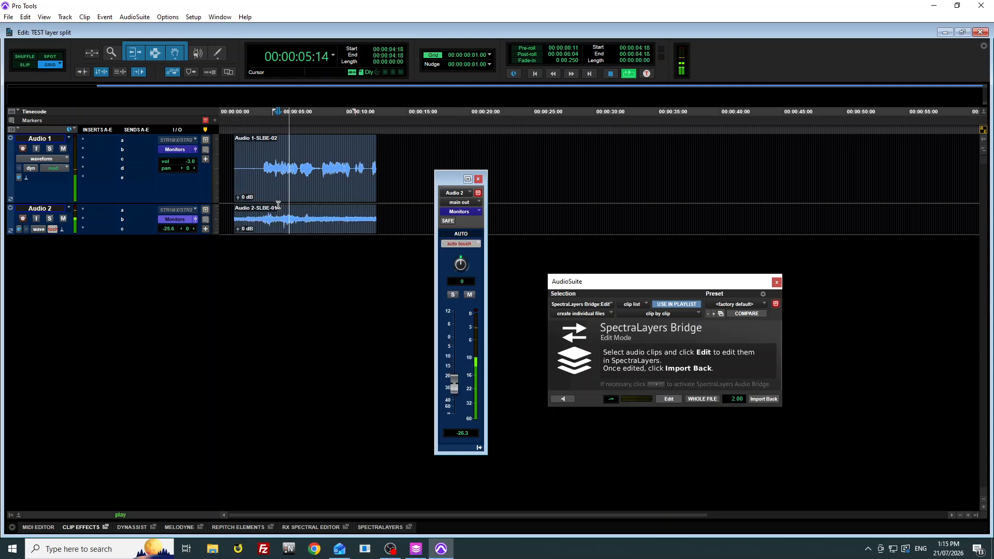